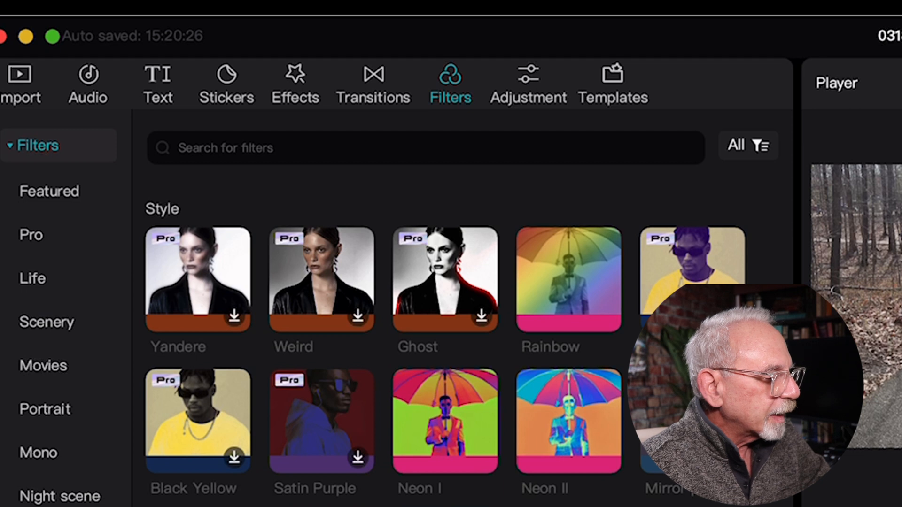
- Preview the Radiance, Amber and Ocean Eyes filters from the Scenery category on the woods footage
scroll(126, 201, "down", 5)
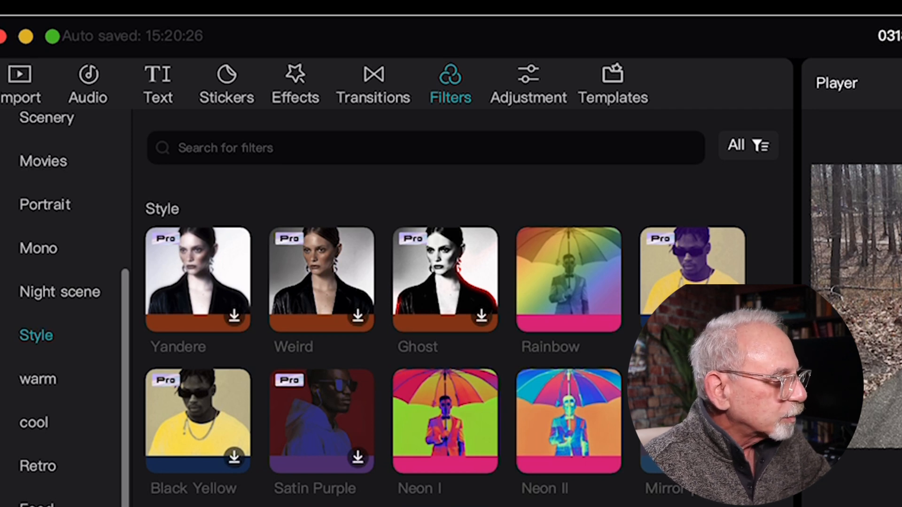
scroll(66, 305, "up", 3)
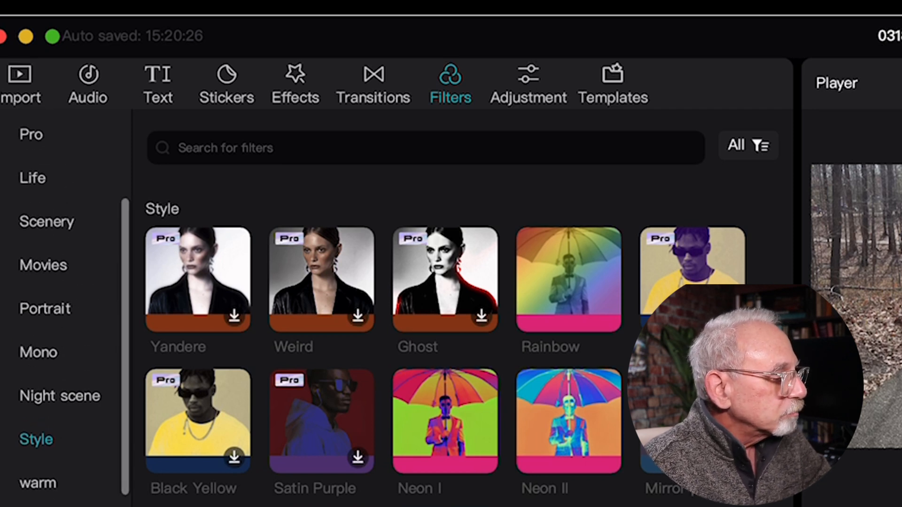
left_click(46, 222)
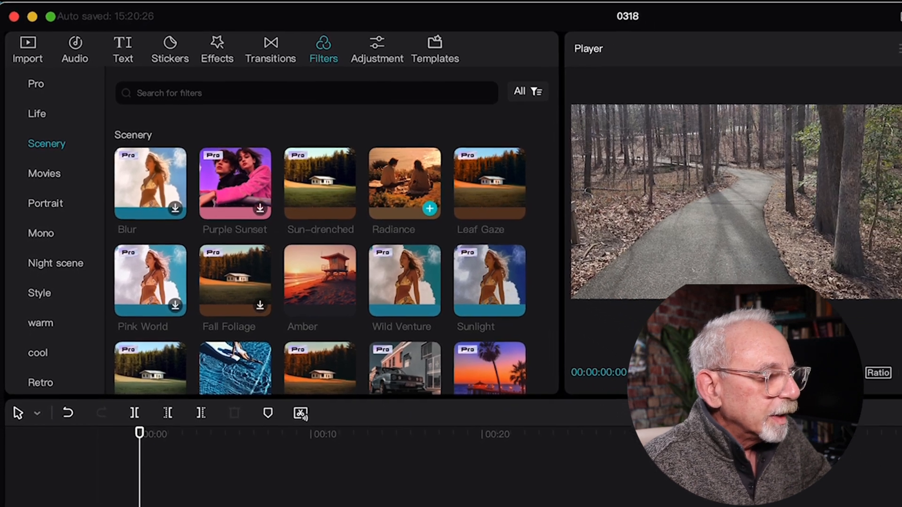
left_click(453, 223)
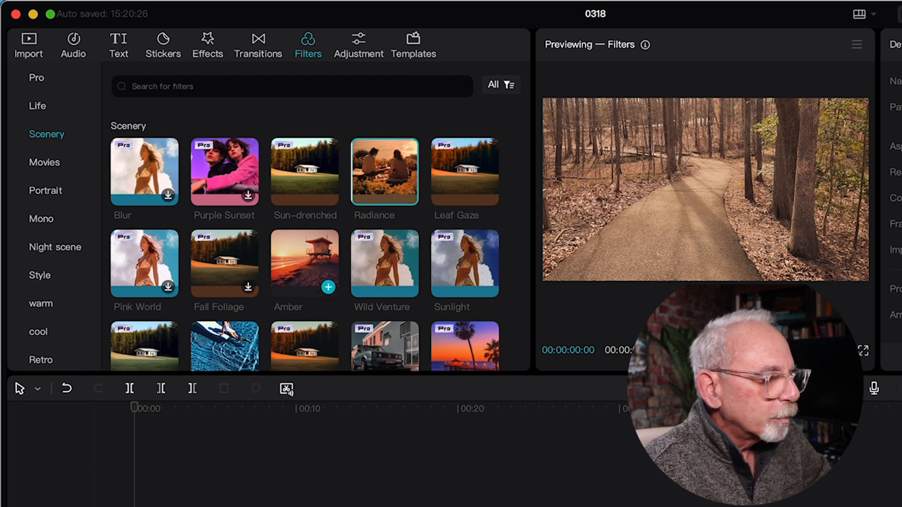
left_click(300, 258)
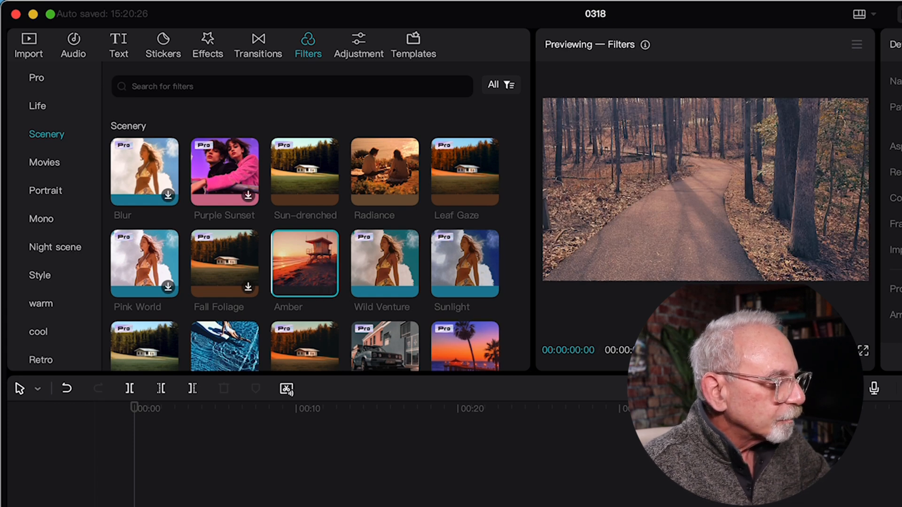
left_click(224, 346)
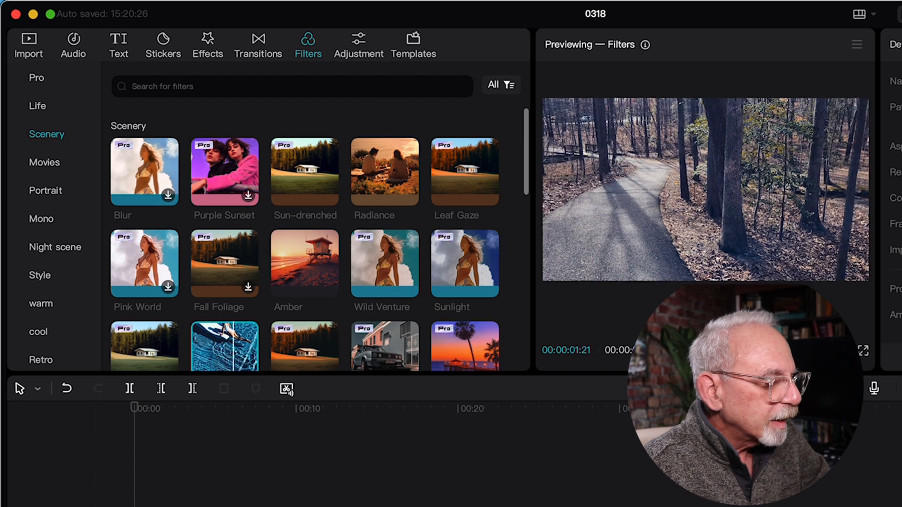
- Add the Hiking filter from the Scenery category over the woods clip and set its intensity to 82
scroll(305, 239, "down", 3)
scroll(305, 240, "down", 2)
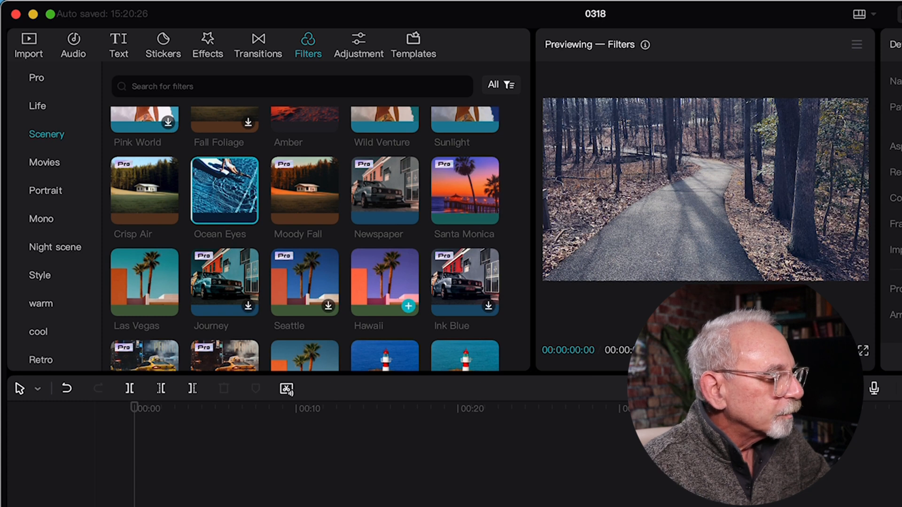
scroll(222, 271, "down", 6)
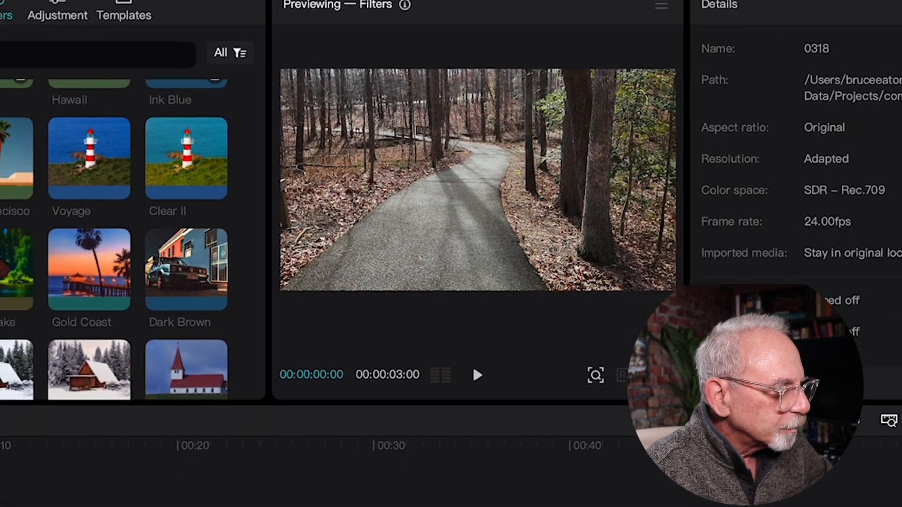
left_click(52, 263)
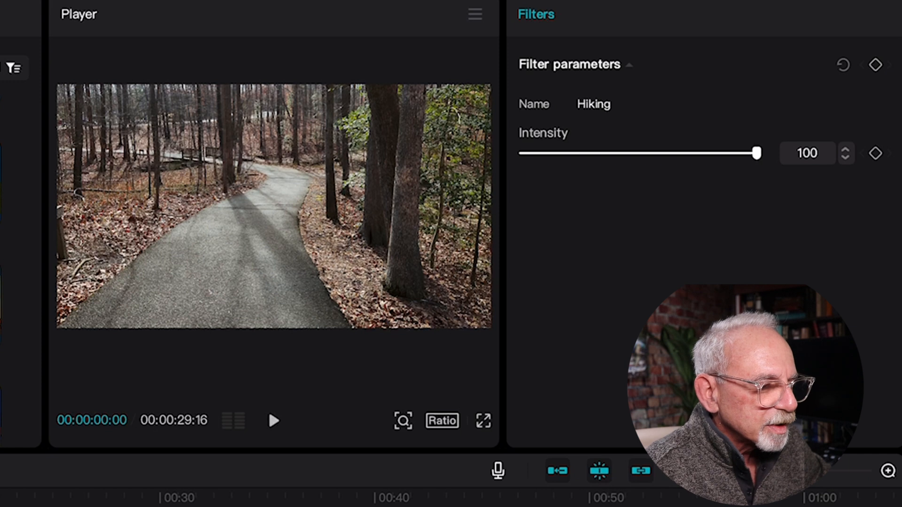
left_click_drag(751, 153, 553, 153)
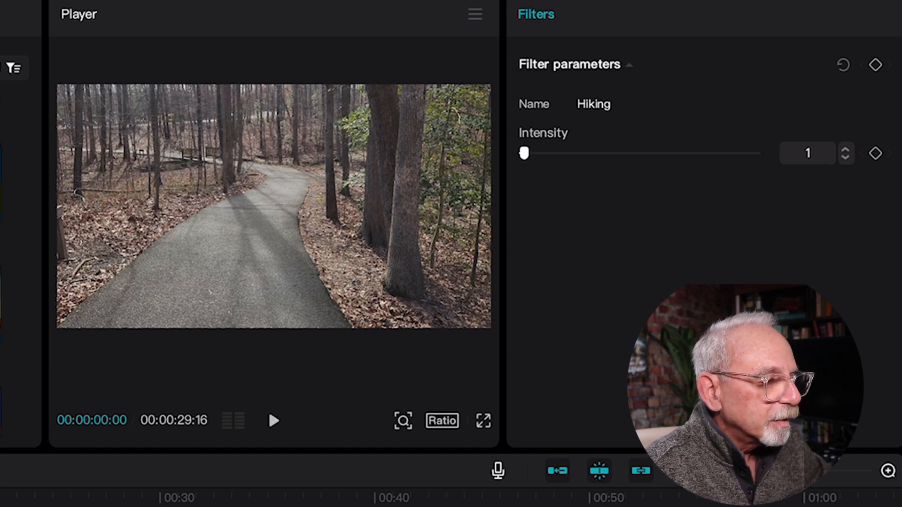
left_click_drag(559, 153, 688, 153)
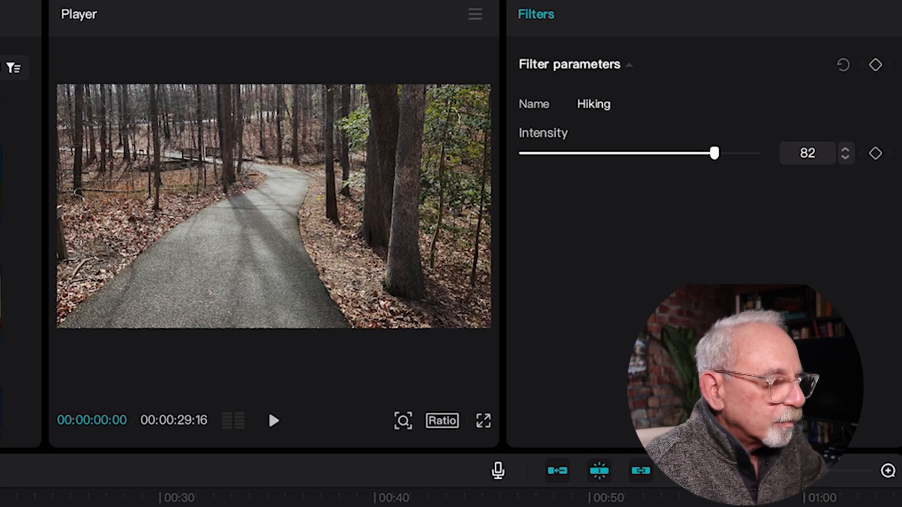
- Play the woods clip beyond the end of the Hiking filter to compare filtered and unfiltered footage
left_click(267, 407)
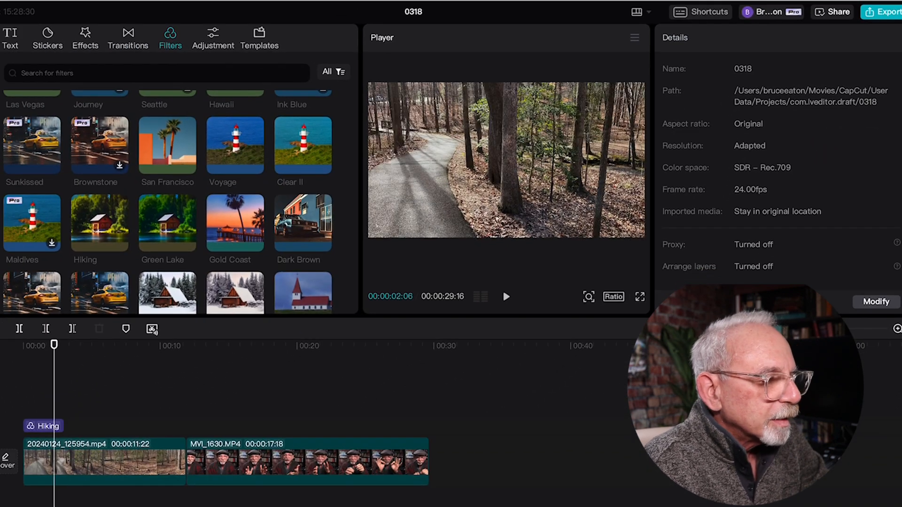
key("space")
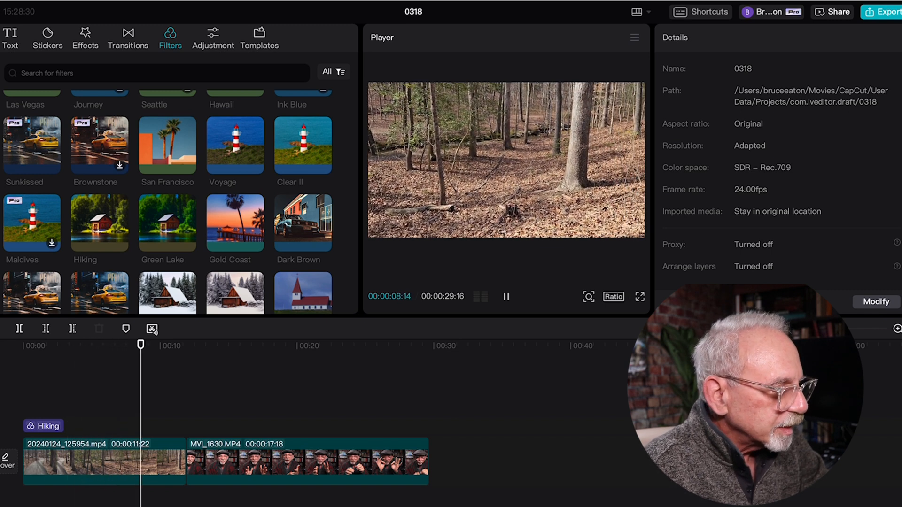
left_click(52, 407)
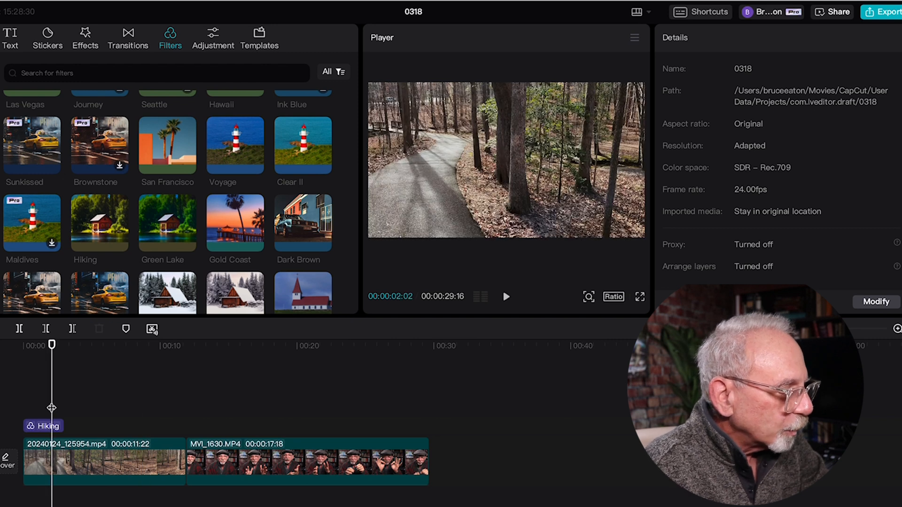
- Stretch the Hiking filter to the end of the woods clip, and delete that filter from the timeline
left_click_drag(63, 425, 187, 426)
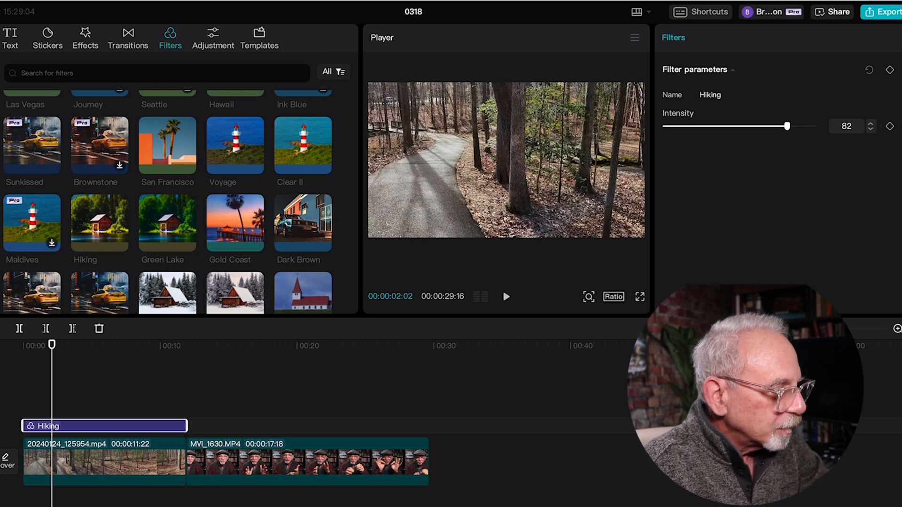
key("Delete")
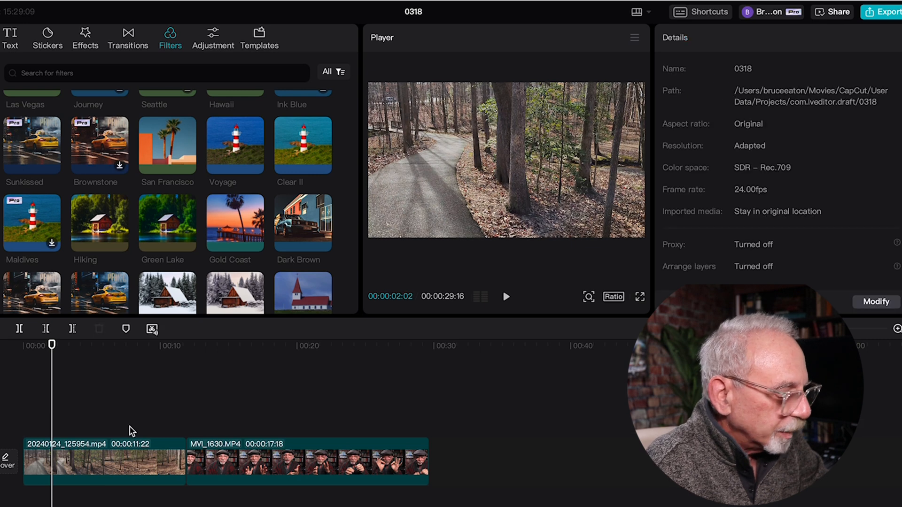
- Add the Hiking filter at the start of the timeline and extend it to cover the whole 20240124_125954.mp4 clip
key("Home")
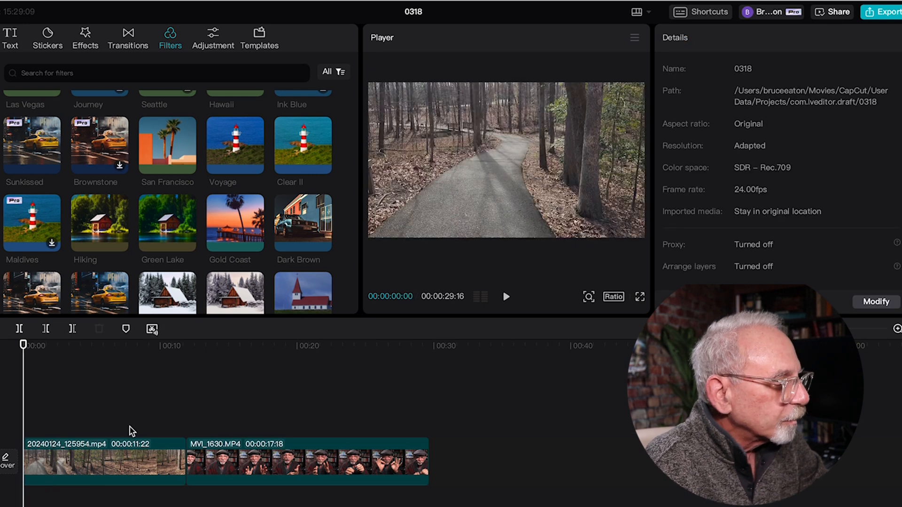
left_click(100, 223)
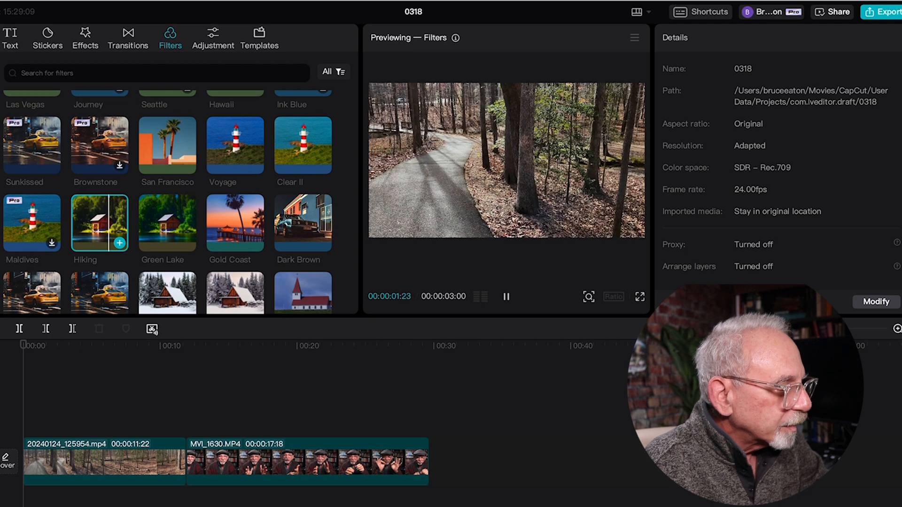
left_click(120, 242)
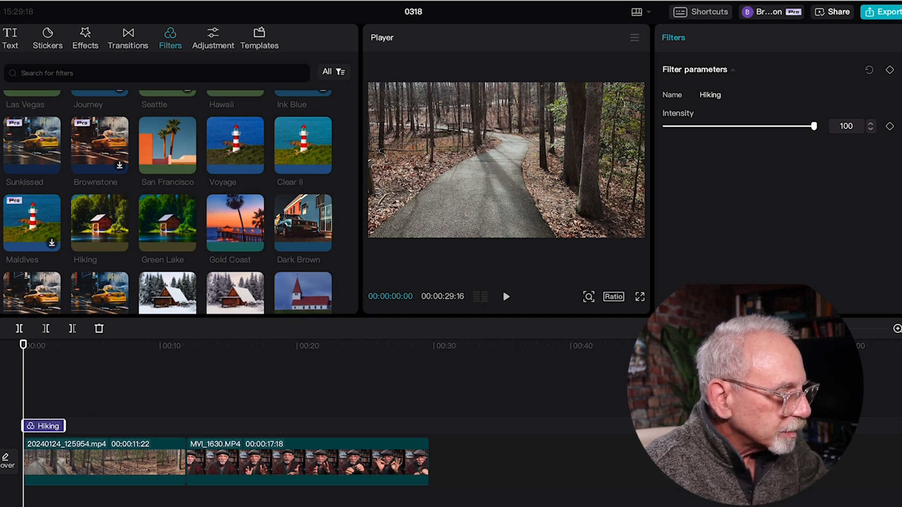
left_click_drag(44, 426, 97, 429)
left_click_drag(97, 429, 186, 426)
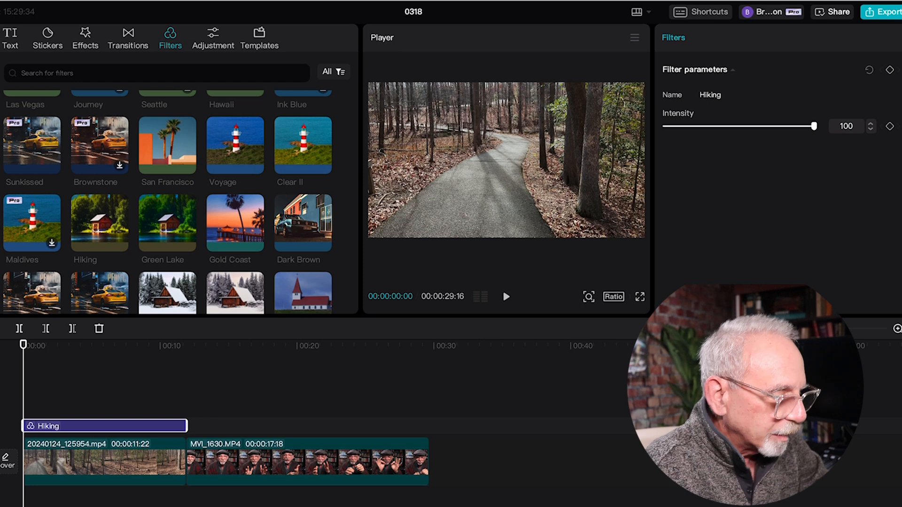
- Set the Hiking filter's intensity to 77 and play the timeline through into the second clip to check the look
key("space")
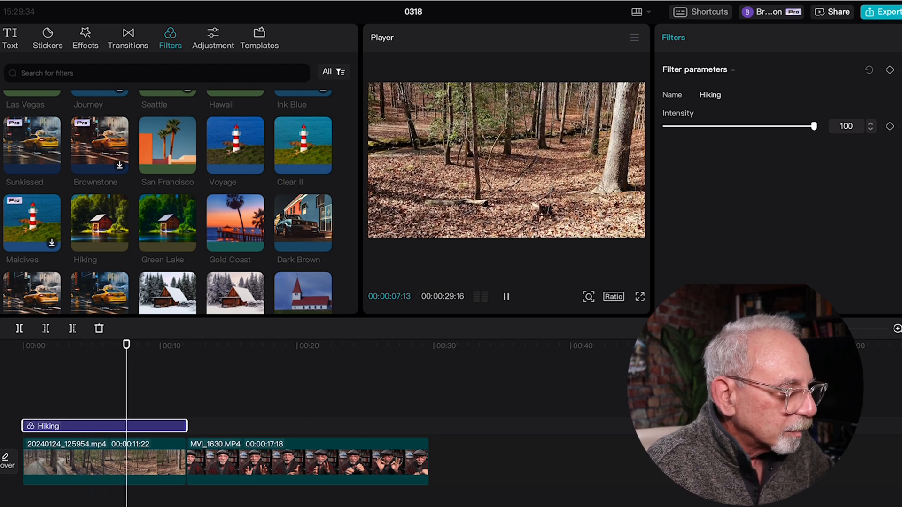
key("Home")
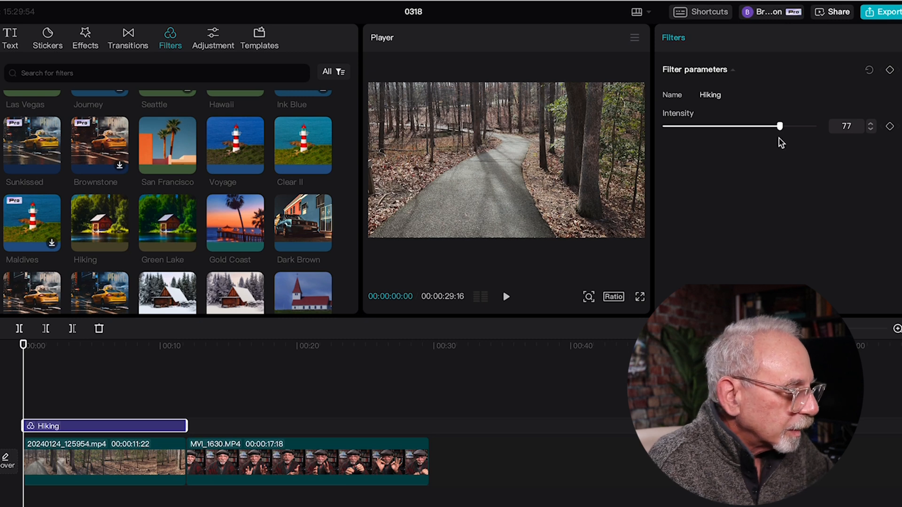
key("space")
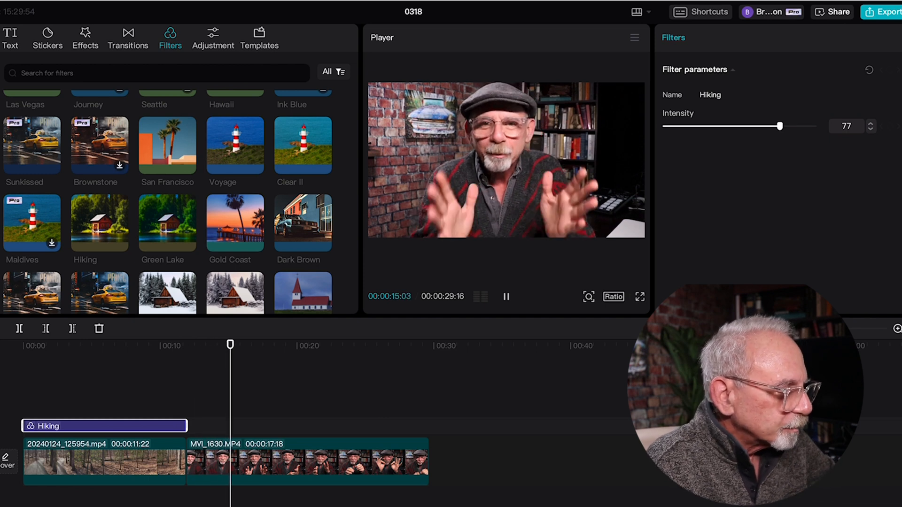
left_click(747, 390)
left_click(132, 371)
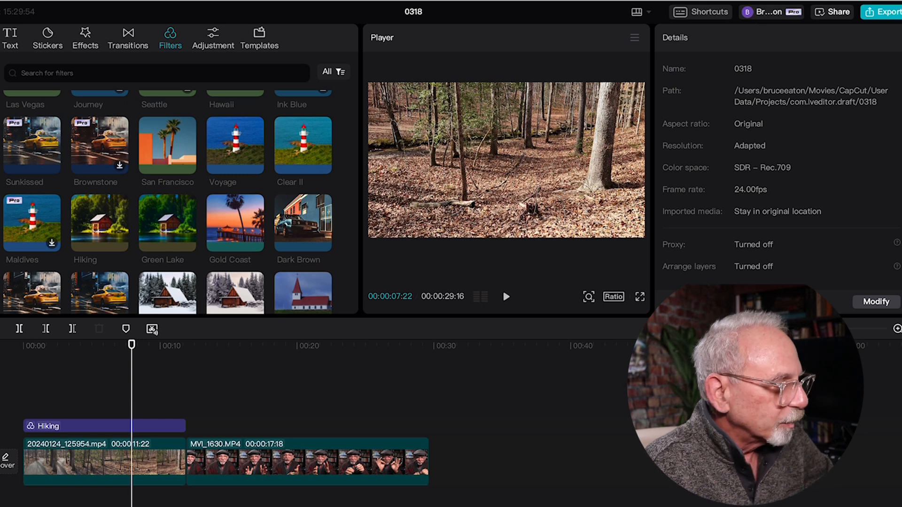
- Preview the Rainbow filter and the dark monochrome portrait filter from the Style category on the woods footage
left_click(1, 202)
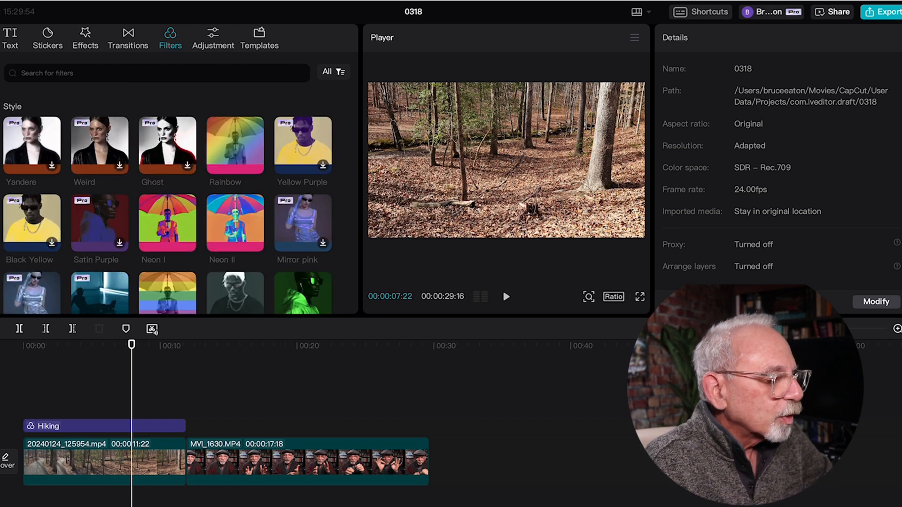
left_click(224, 148)
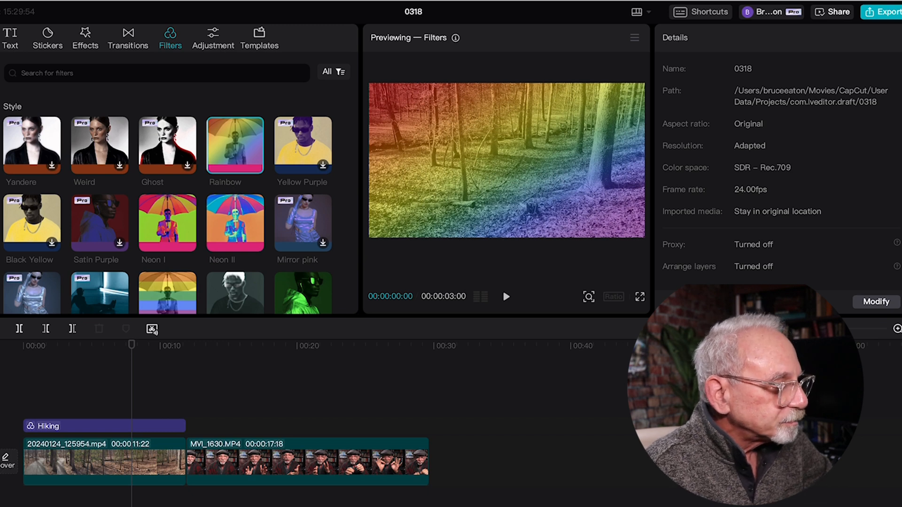
left_click(235, 298)
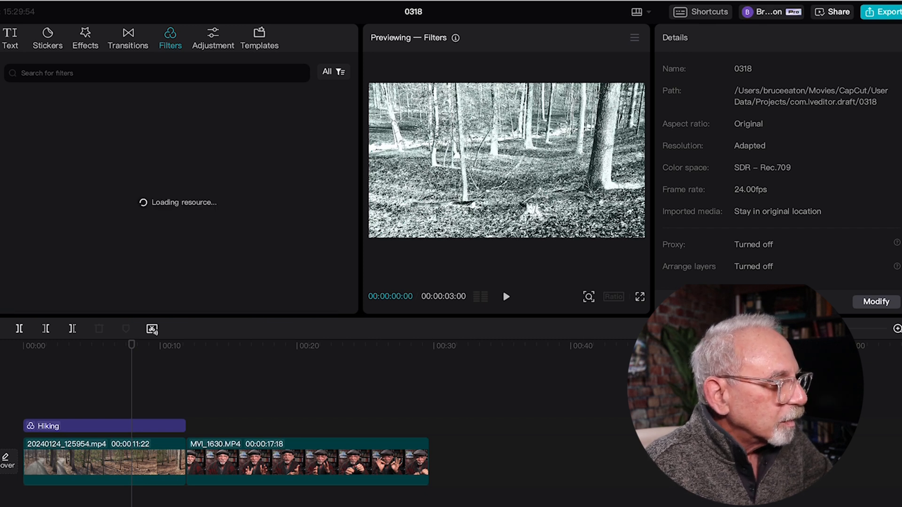
- Preview several filters from the cool category on the woods footage, including Fade and Inception
left_click(236, 145)
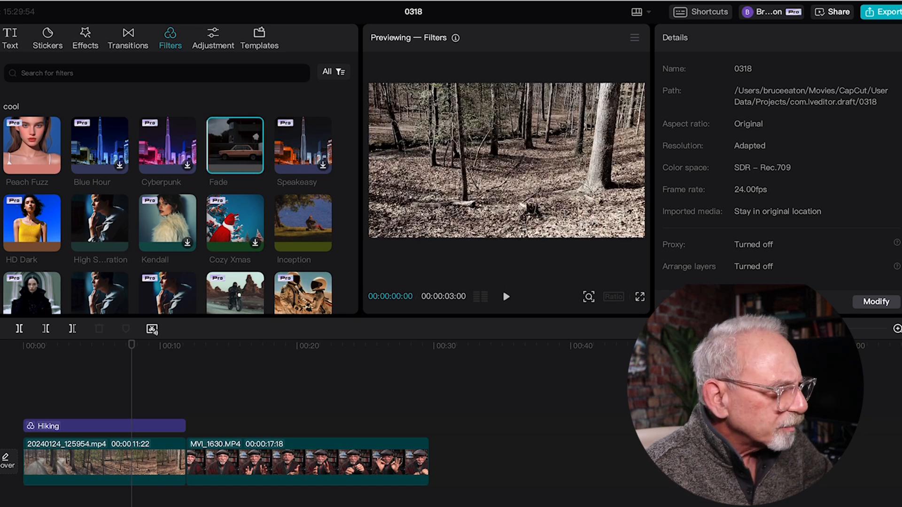
left_click(100, 220)
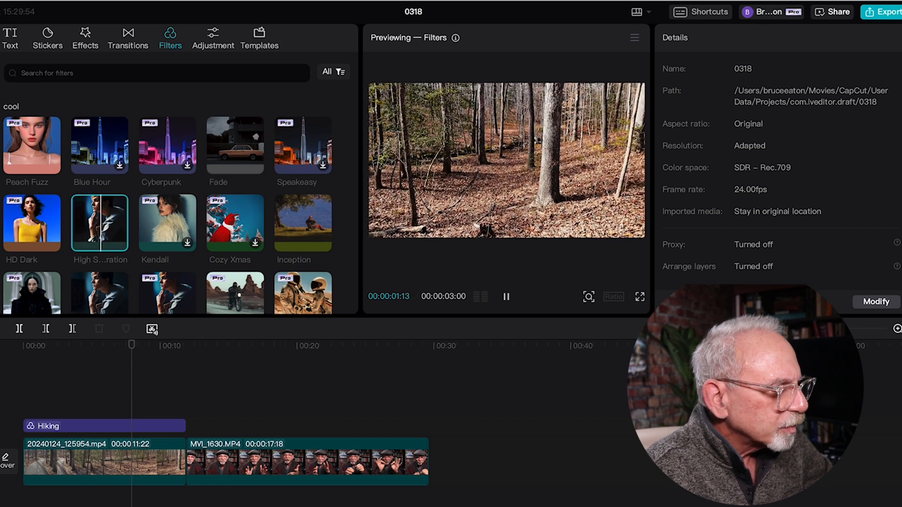
left_click(294, 226)
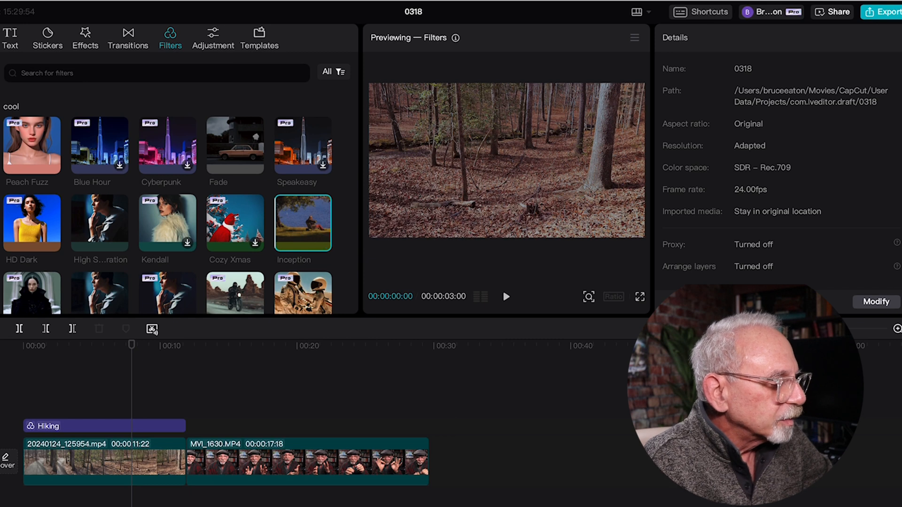
left_click(95, 285)
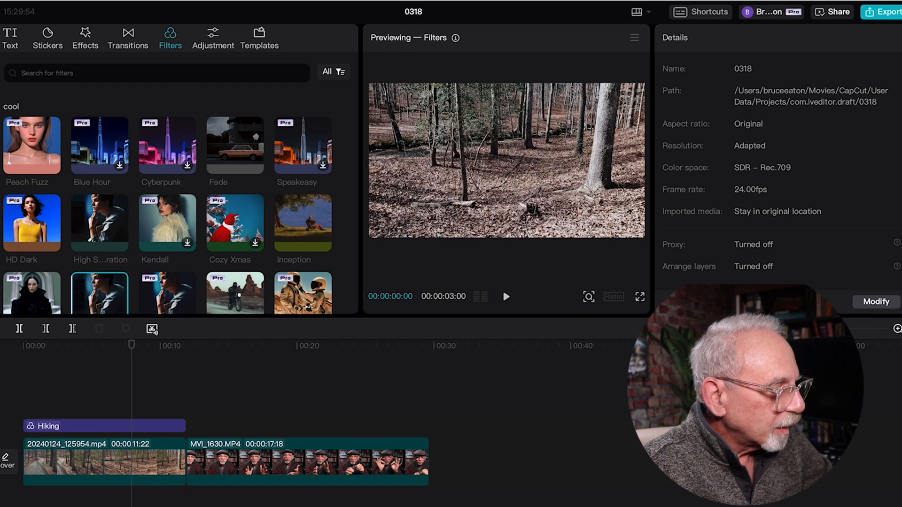
- Play the timeline from the beginning through the Hiking filter, and place the playhead at the start of MVI_1630.MP4
left_click(105, 426)
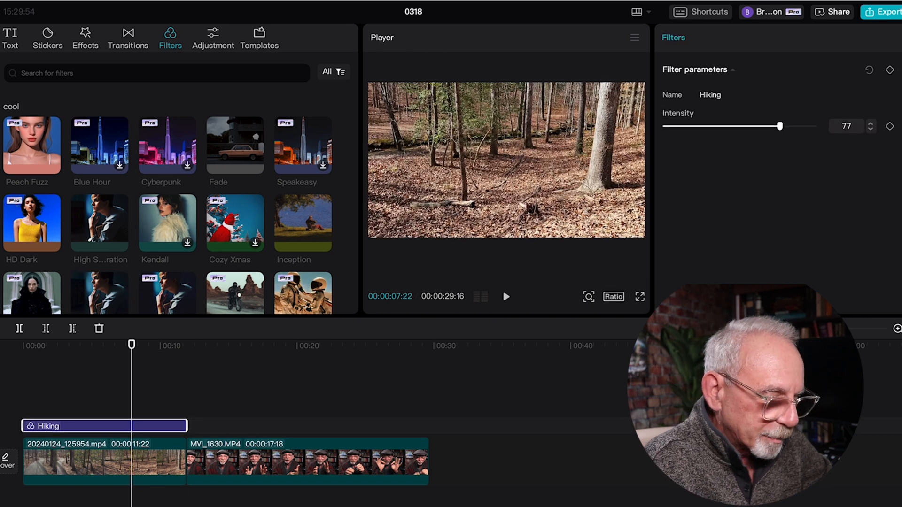
key("Home")
key("space")
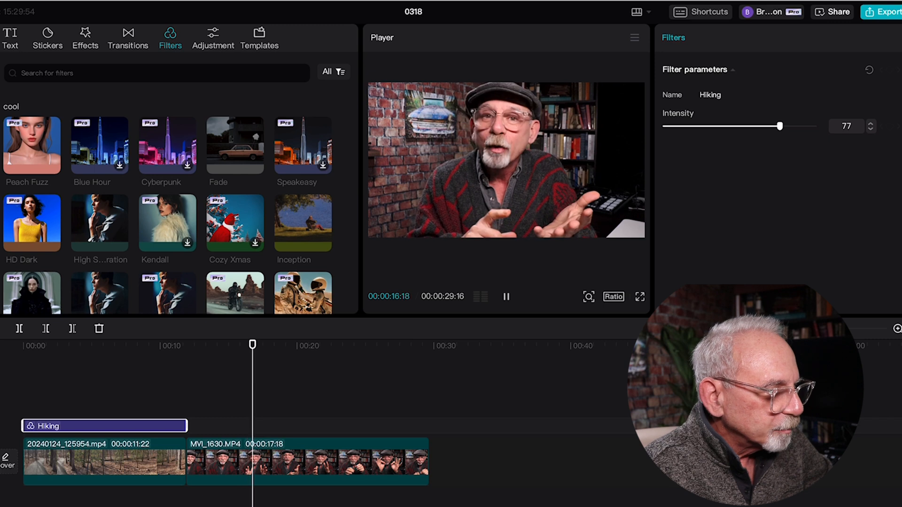
left_click(241, 381)
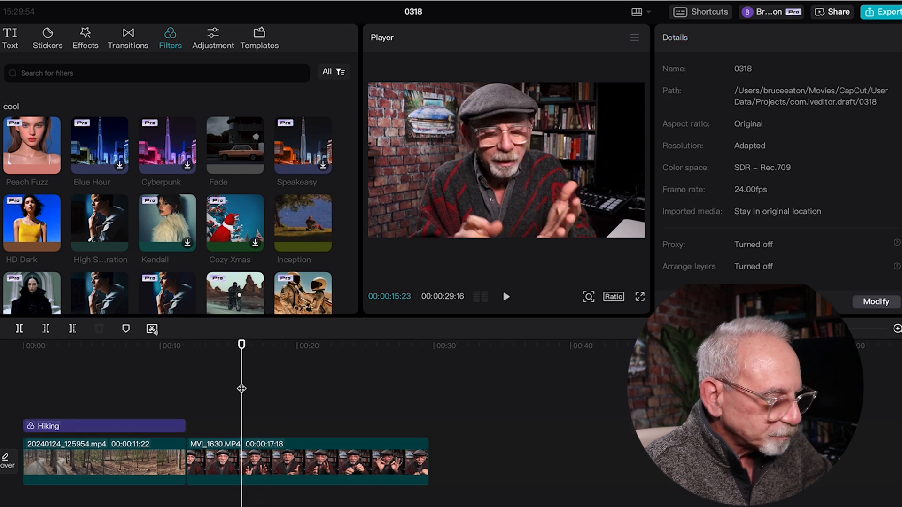
key("Up")
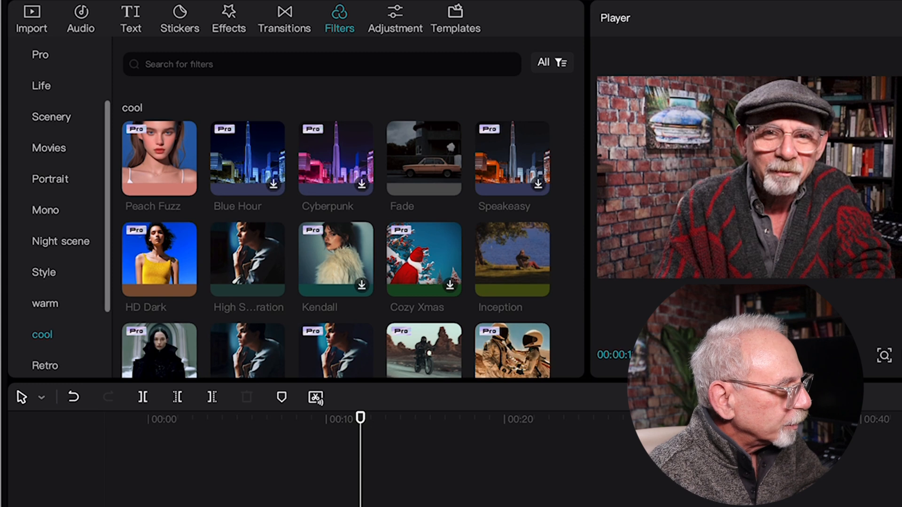
- Preview the Provia 100, Agfa 400 and Gold 200 filters from the Retro category on MVI_1630.MP4
scroll(61, 206, "down", 3)
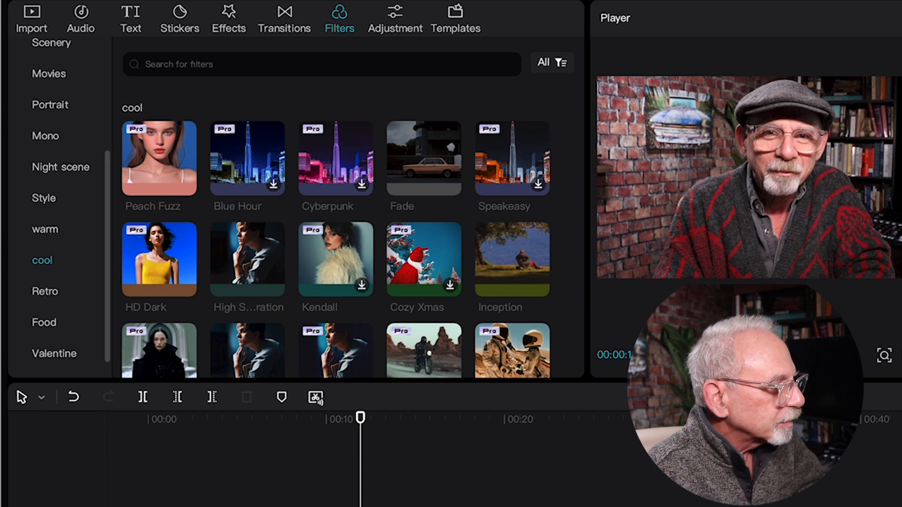
left_click(45, 291)
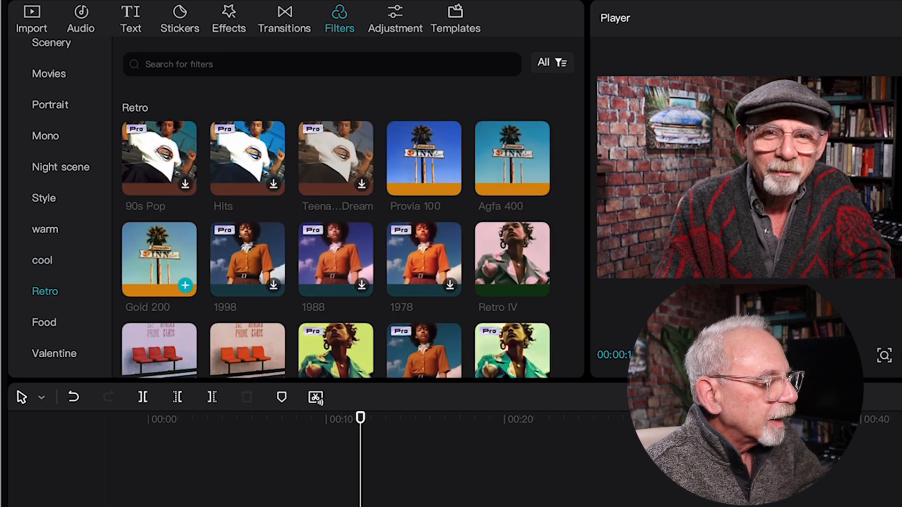
left_click(423, 164)
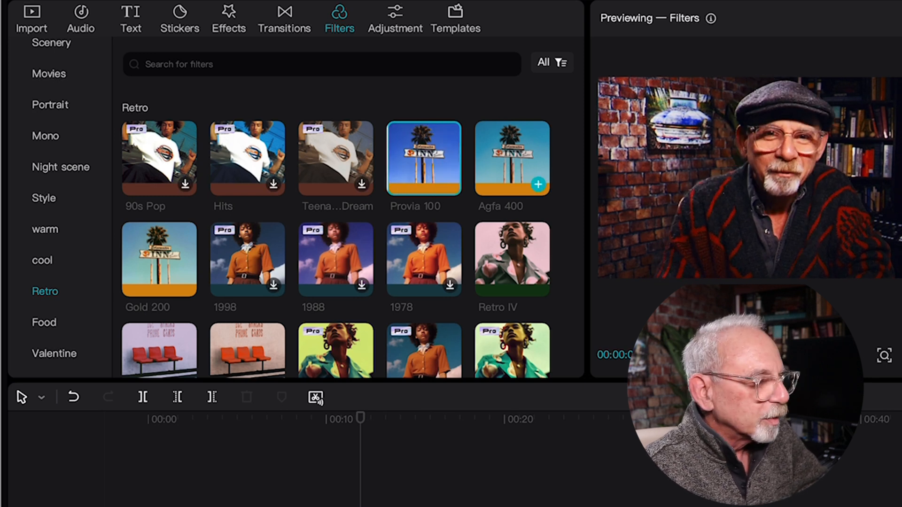
left_click(509, 164)
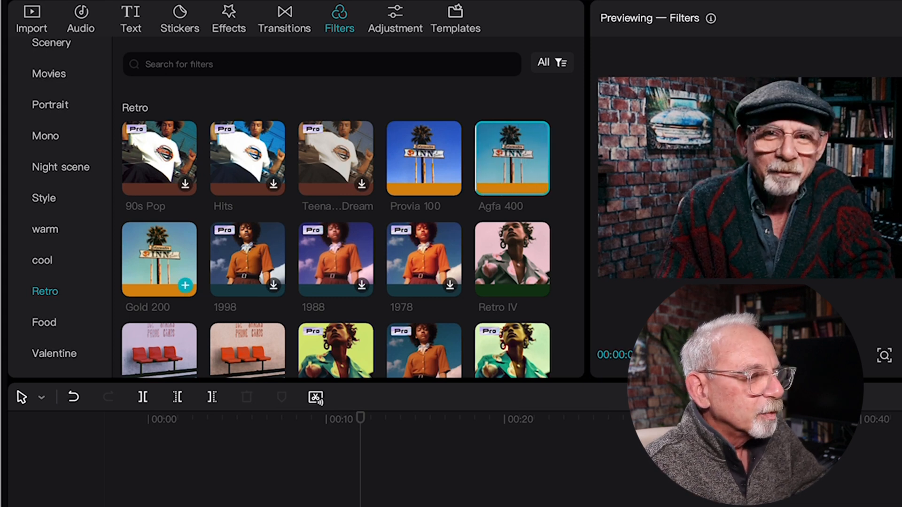
left_click(156, 269)
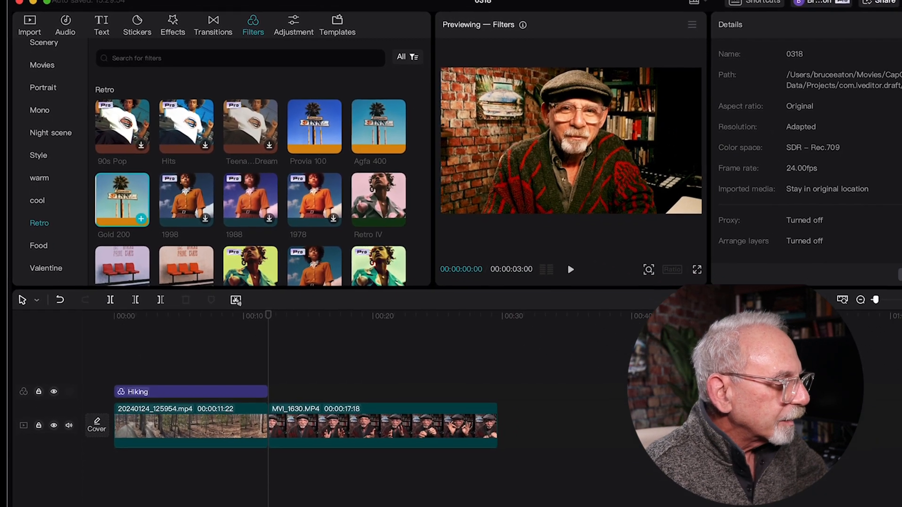
- Add the Gold 200 filter at the start of MVI_1630.MP4, extend it to the clip's end, and play the result
left_click(159, 247)
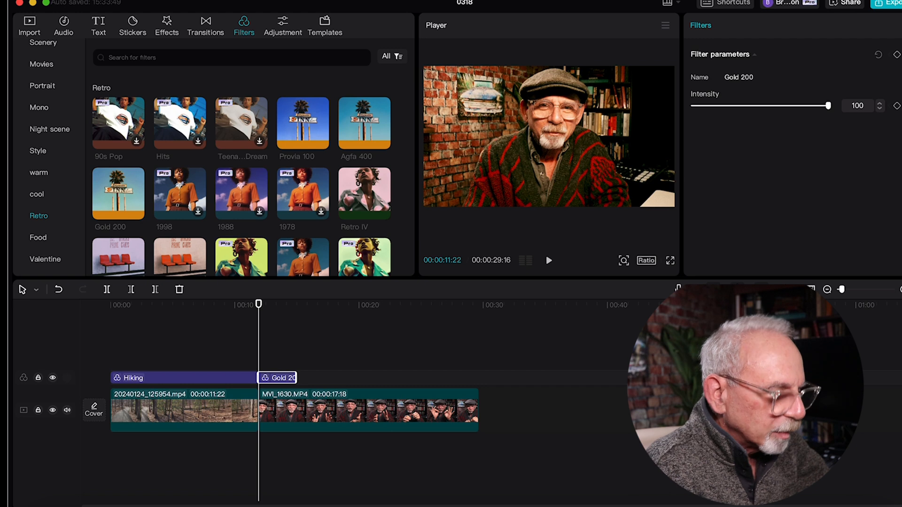
key("space")
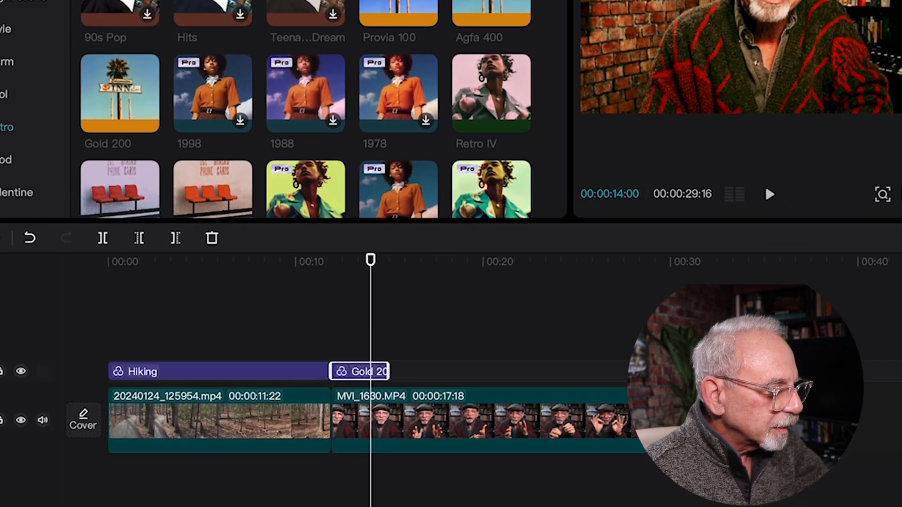
left_click_drag(389, 371, 665, 372)
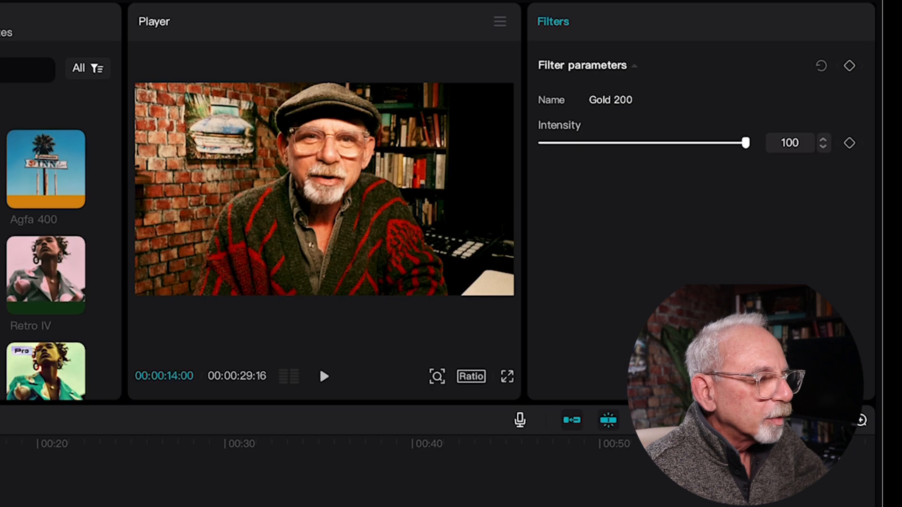
mouse_move(745, 143)
left_mouse_down()
mouse_move(572, 143)
mouse_move(745, 142)
left_mouse_up()
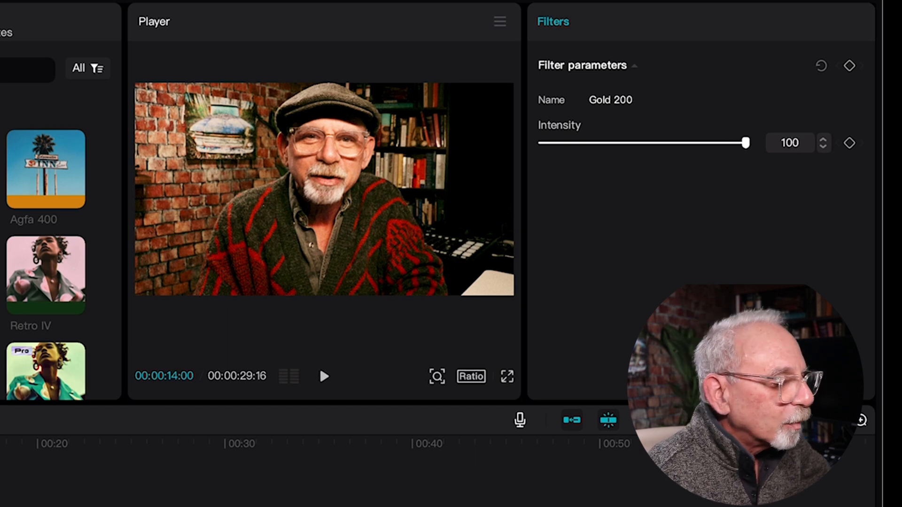
key("space")
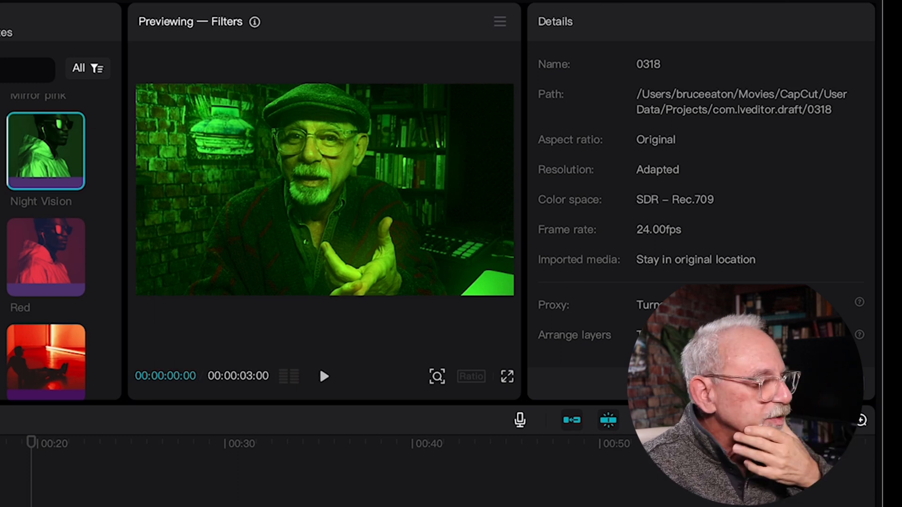
- Preview more stylized color filters on MVI_1630.MP4, including Red and the orange-red filter with the seated silhouette
left_click(1, 257)
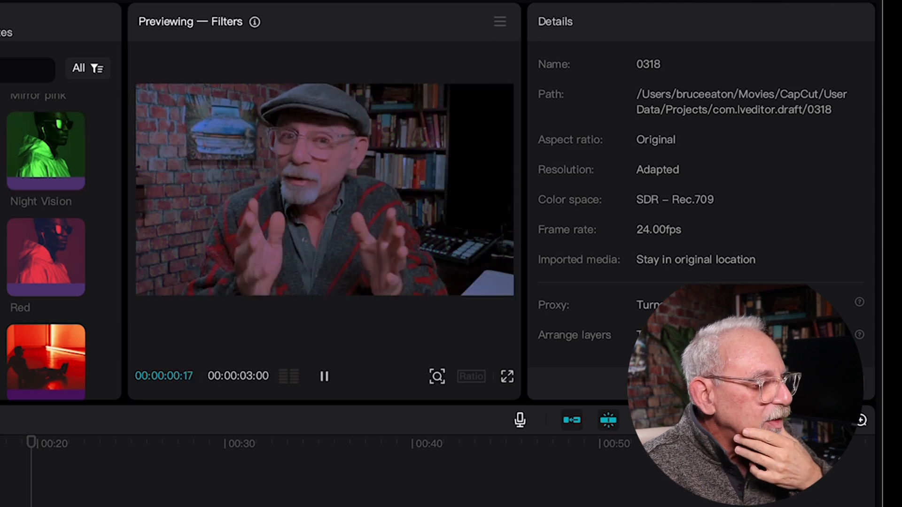
left_click(44, 261)
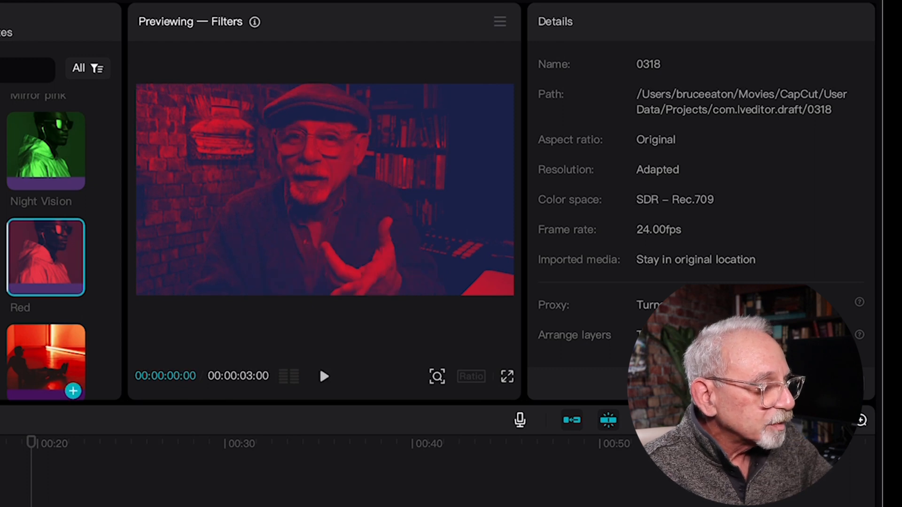
left_click(49, 365)
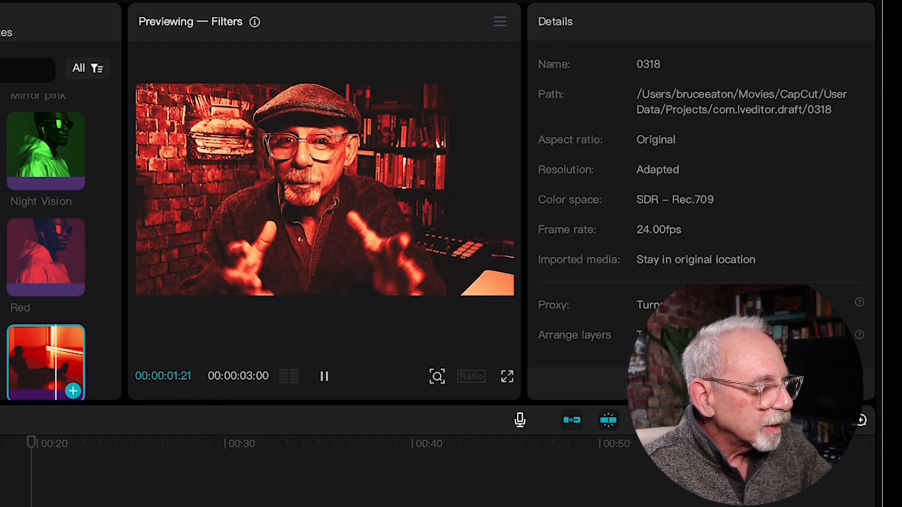